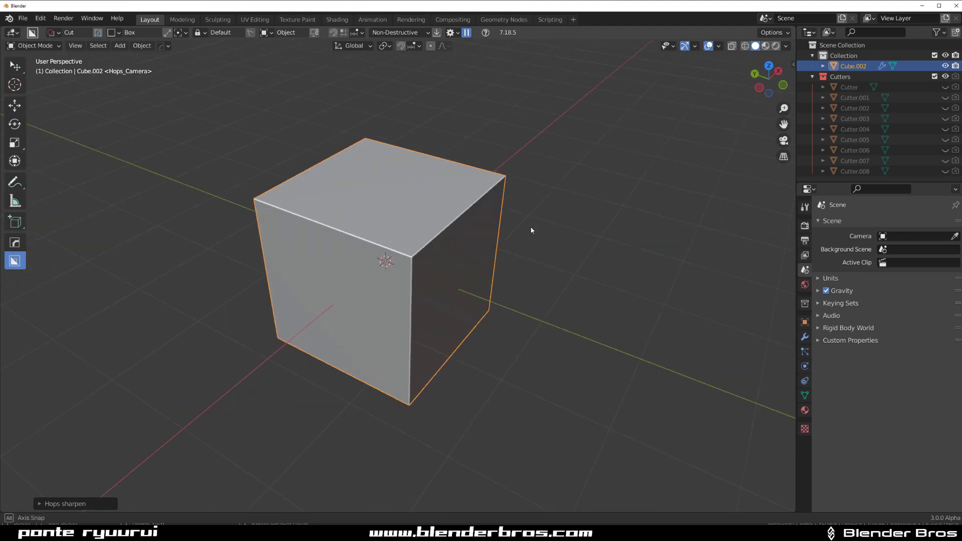
- Cut a wide box notch through one top edge of the cube and a narrow slot on the neighbouring side
scroll(518, 239, "up", 2)
scroll(518, 239, "down", 3)
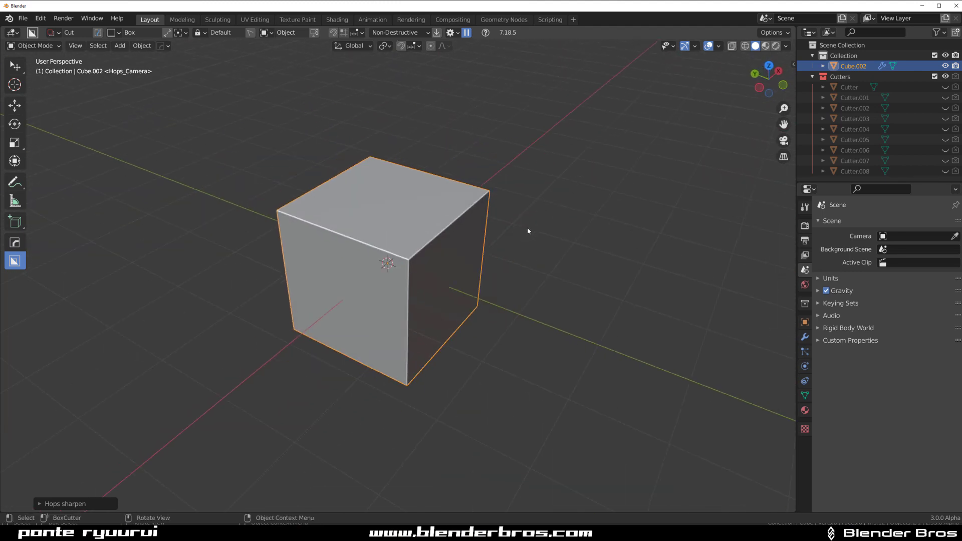
left_click_drag(423, 195, 520, 275)
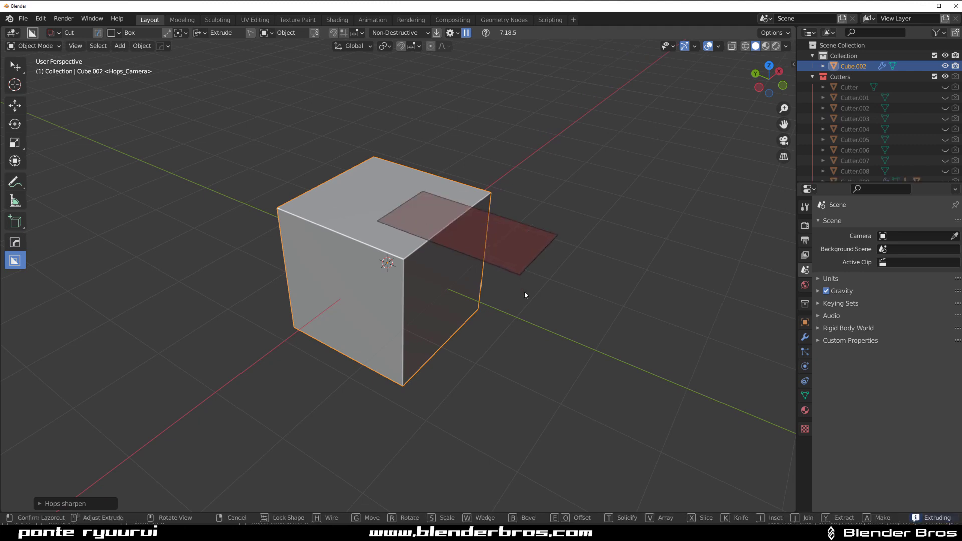
left_click(528, 365)
mouse_move(528, 366)
middle_mouse_down()
mouse_move(446, 311)
mouse_move(522, 337)
mouse_move(451, 281)
middle_mouse_up()
left_click_drag(403, 239, 461, 301)
left_click(475, 371)
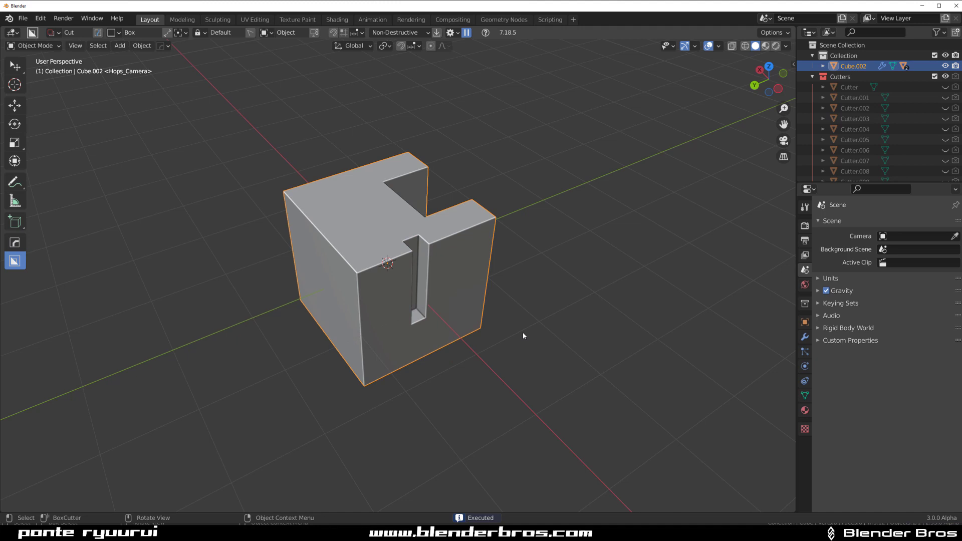
- Cut a third box notch from the top face down through an uncut side of the cube
mouse_move(522, 333)
middle_mouse_down()
mouse_move(350, 281)
mouse_move(323, 260)
mouse_move(402, 233)
middle_mouse_up()
scroll(416, 226, "down", 2)
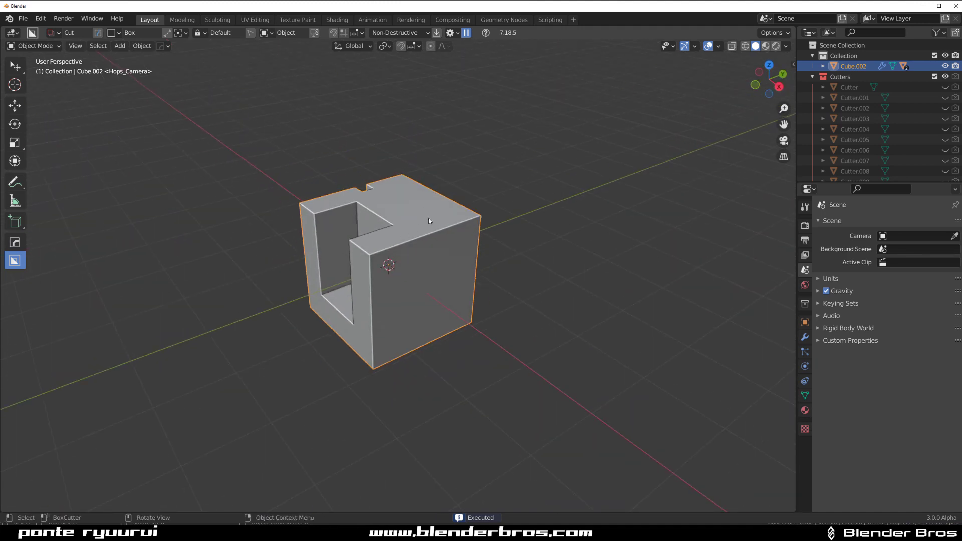
left_click_drag(429, 218, 497, 282)
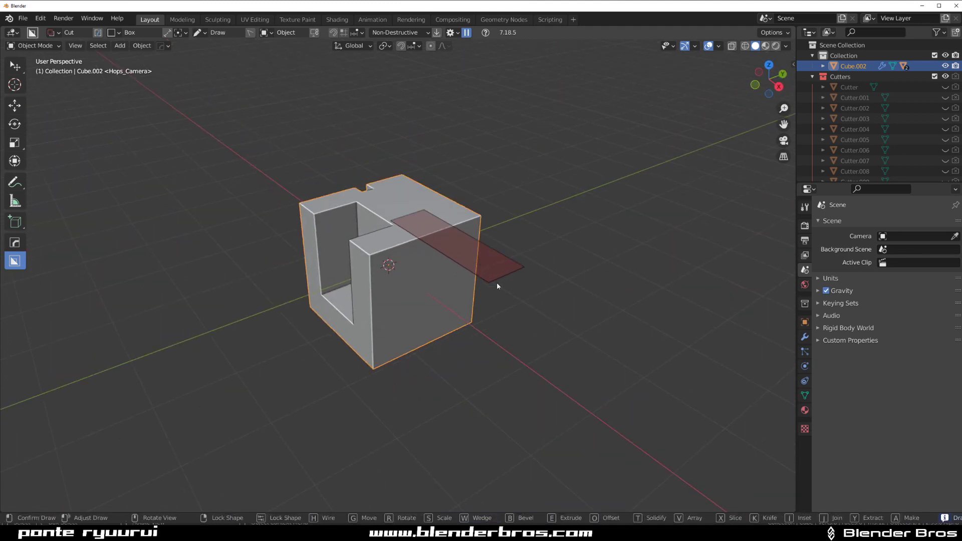
left_click(516, 341)
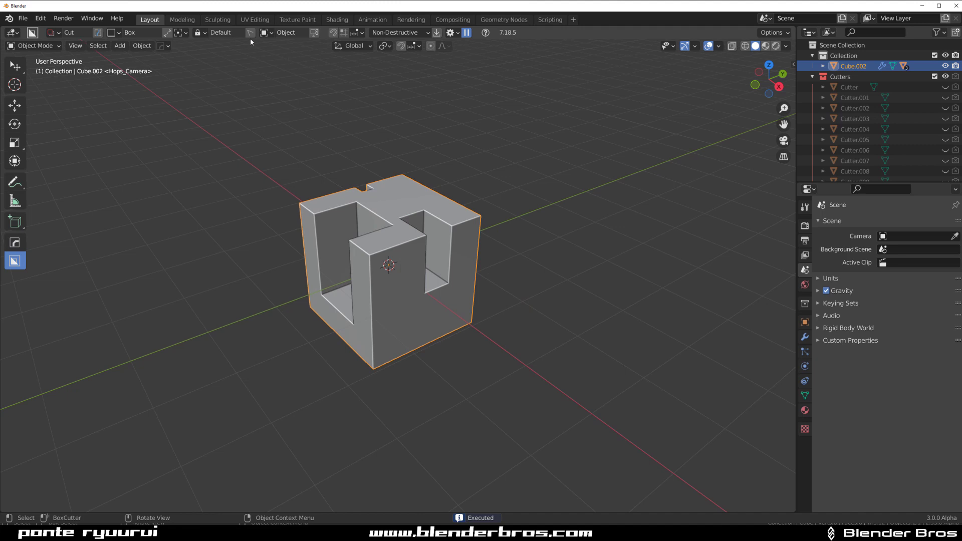
- Enable Release Lock, draw and extrude a box cutter on the remaining uncut side, and apply the notch cut
middle_click_drag(519, 213, 404, 188)
scroll(404, 188, "up", 2)
middle_click_drag(476, 175, 454, 188)
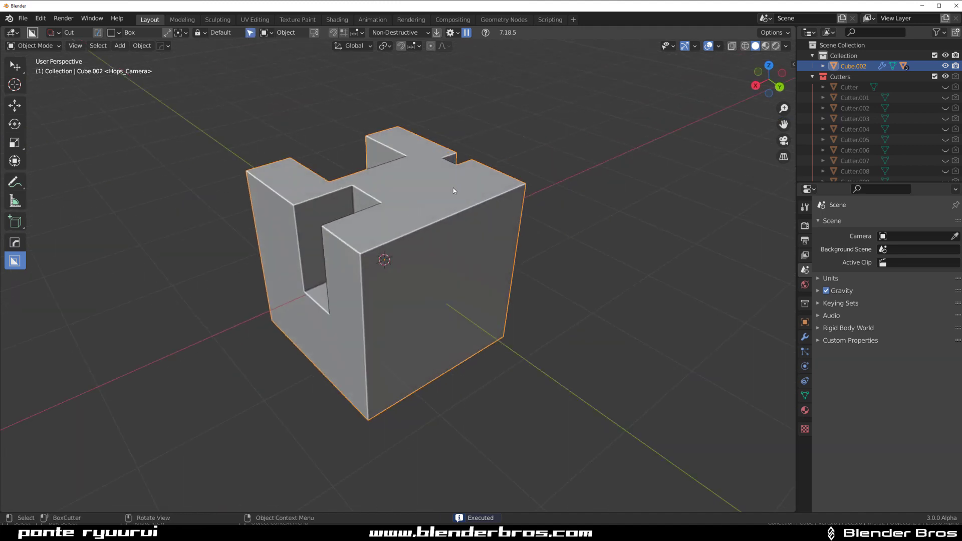
scroll(456, 189, "down", 2)
mouse_move(459, 196)
left_mouse_down()
mouse_move(456, 246)
mouse_move(493, 271)
left_mouse_up()
middle_click_drag(601, 262, 510, 242)
left_click_drag(450, 226, 444, 318)
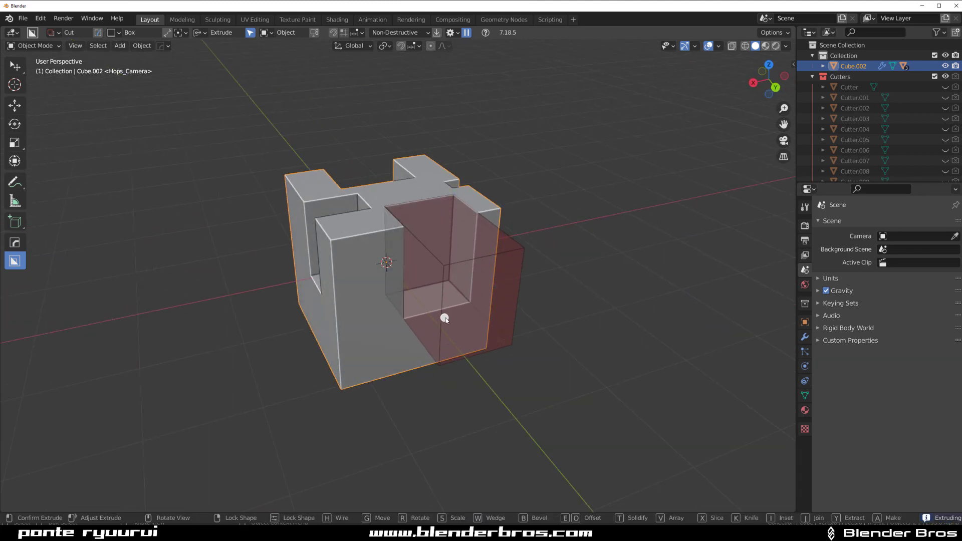
middle_click_drag(585, 293, 561, 282)
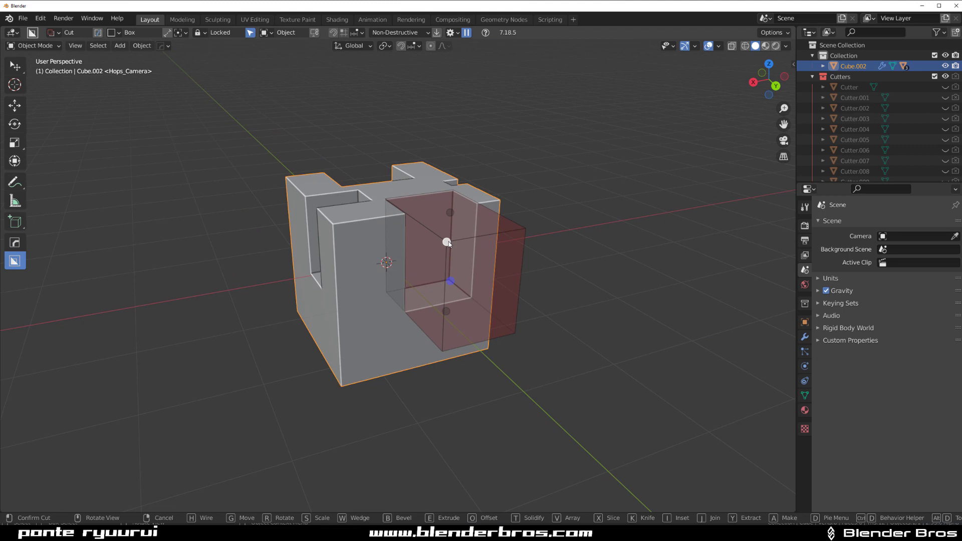
middle_click_drag(501, 255, 427, 288)
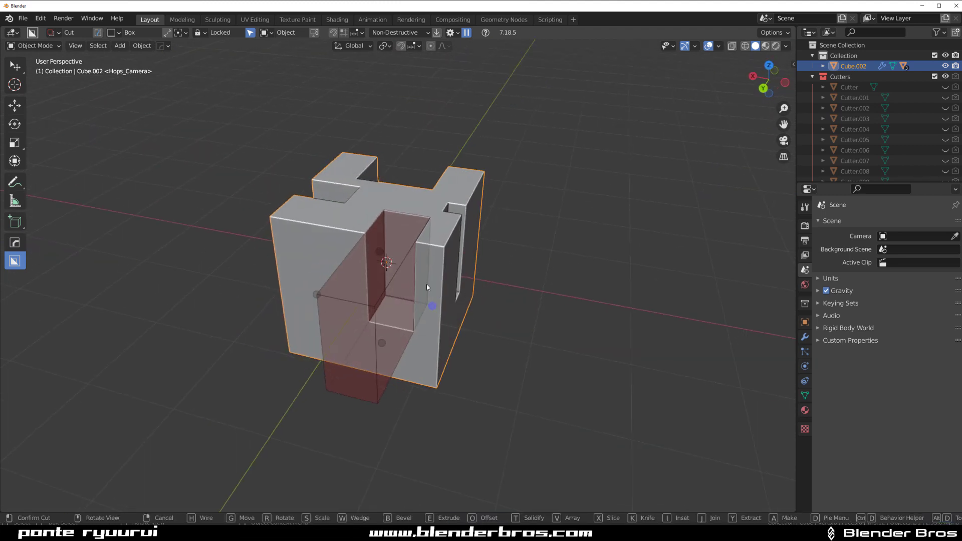
left_click(552, 203)
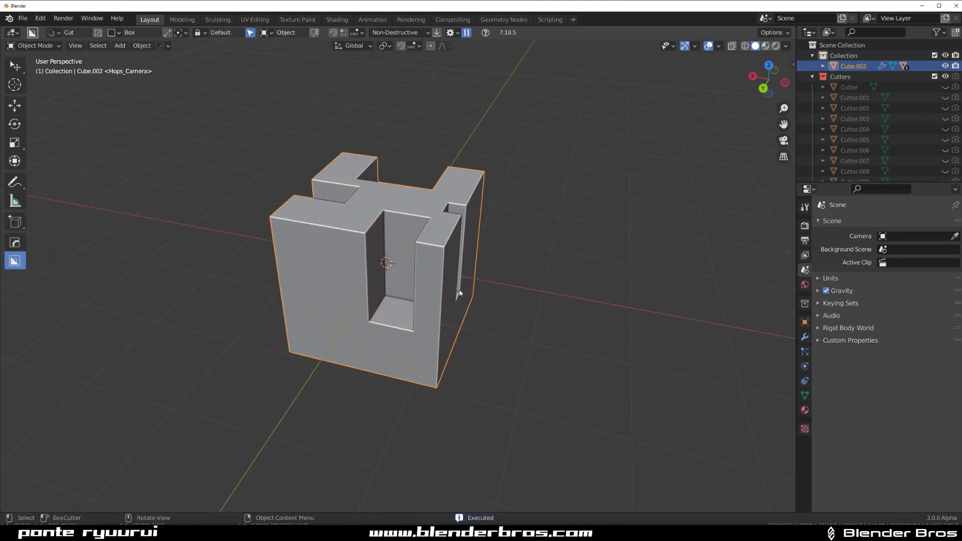
- Turn off Release Lock and Release Lock Lazorcut in the shape lock behaviour options
middle_click_drag(578, 194, 553, 250)
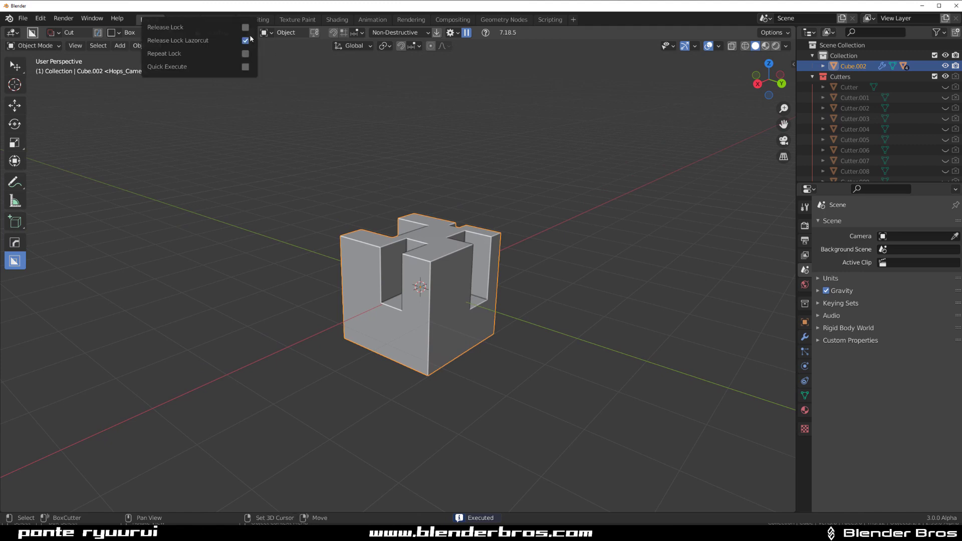
left_click(255, 33)
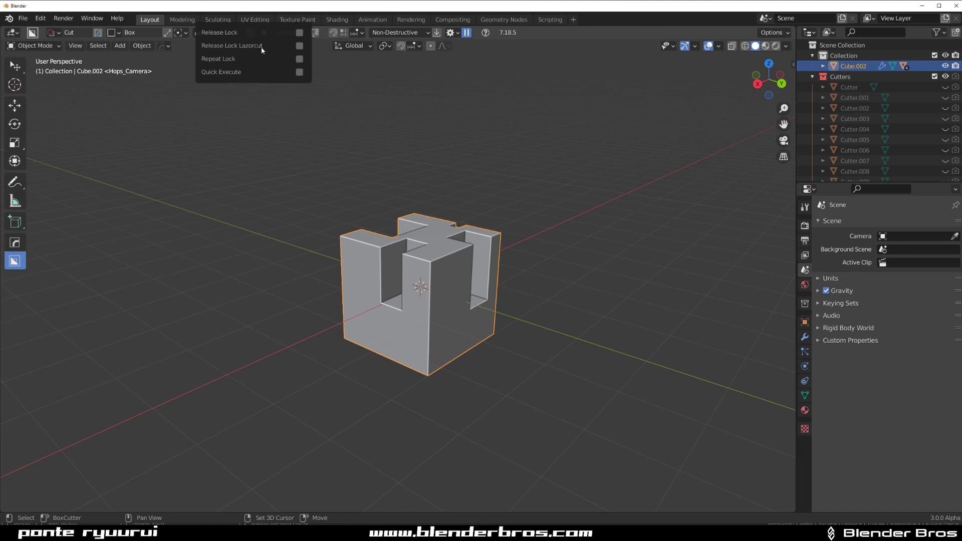
scroll(415, 251, "down", 1)
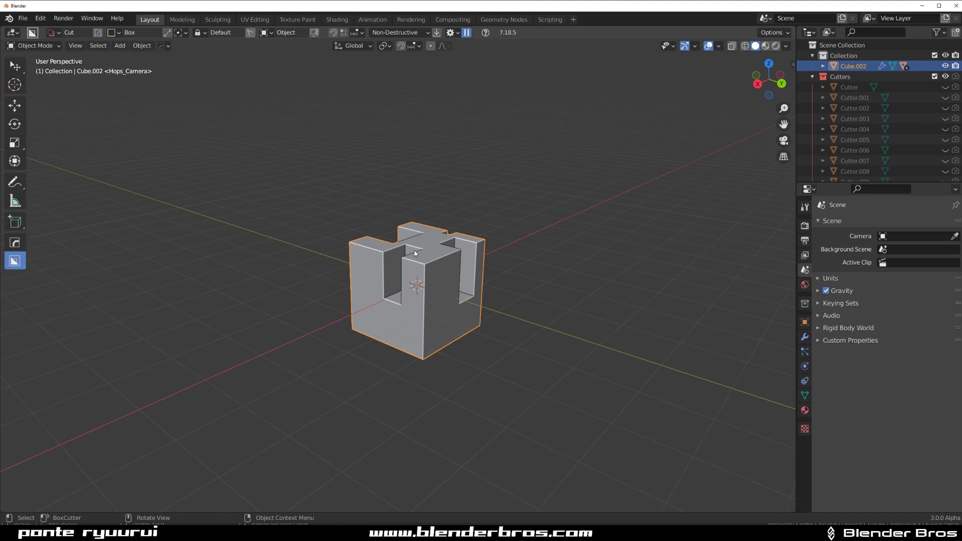
- Cut two horizontal box grooves across the side with the wide notch, one above the other
middle_click_drag(415, 251, 522, 253)
scroll(500, 269, "up", 2)
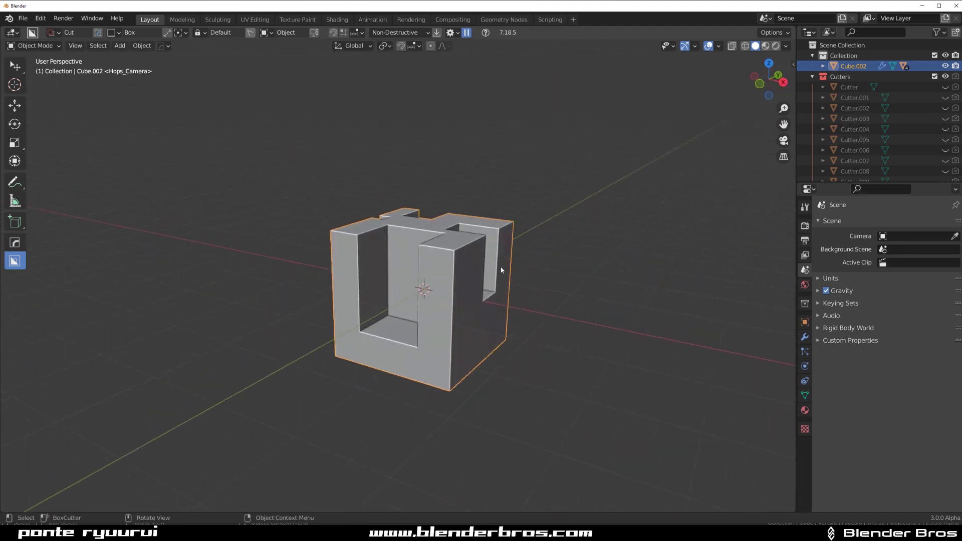
left_click(251, 34)
mouse_move(450, 276)
middle_mouse_down("shift")
mouse_move(428, 249)
mouse_move(432, 258)
middle_mouse_up("shift")
mouse_move(430, 241)
left_mouse_down()
mouse_move(399, 297)
mouse_move(399, 366)
mouse_move(386, 363)
left_mouse_up()
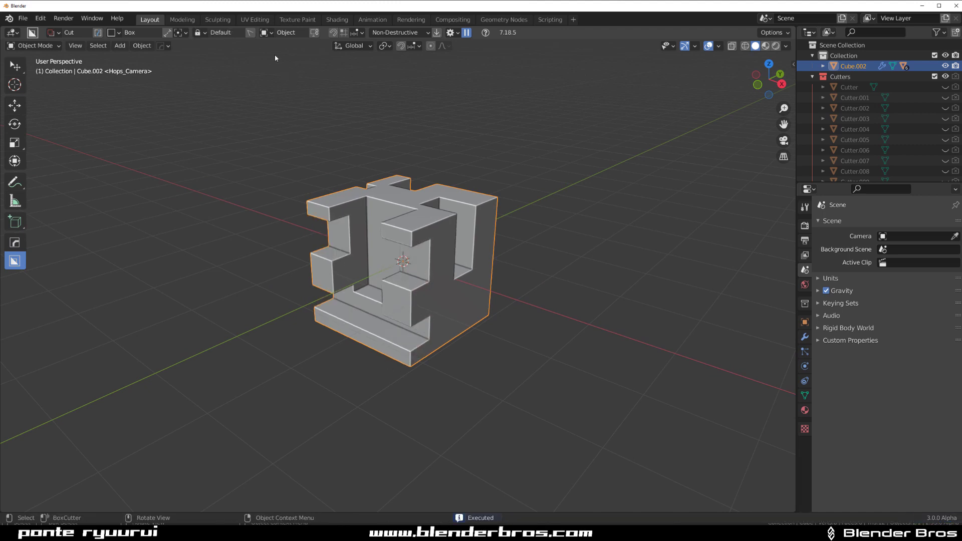
- Enable Release Lock Lazorcut and cut a horizontal box groove across the lower part of the opposite side
left_click(250, 33)
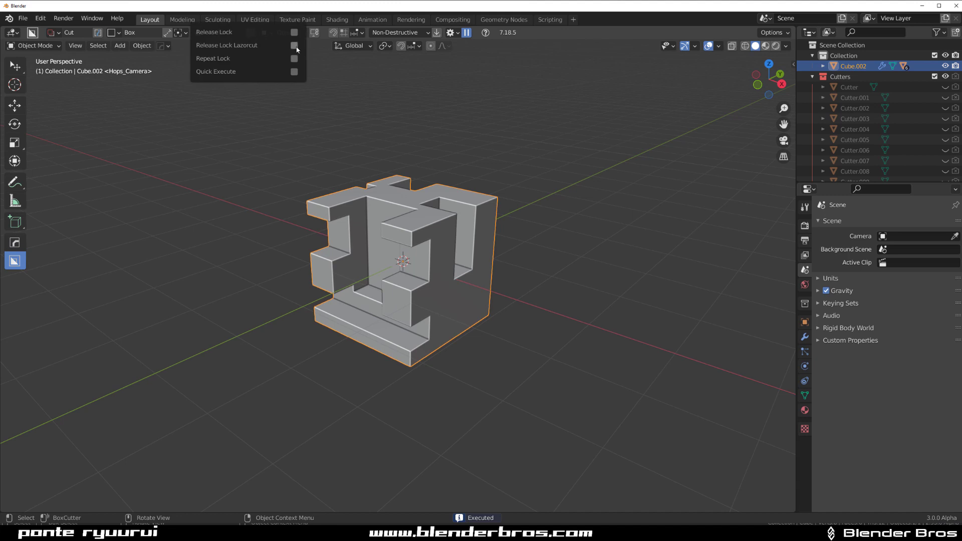
middle_click_drag(362, 107, 380, 268)
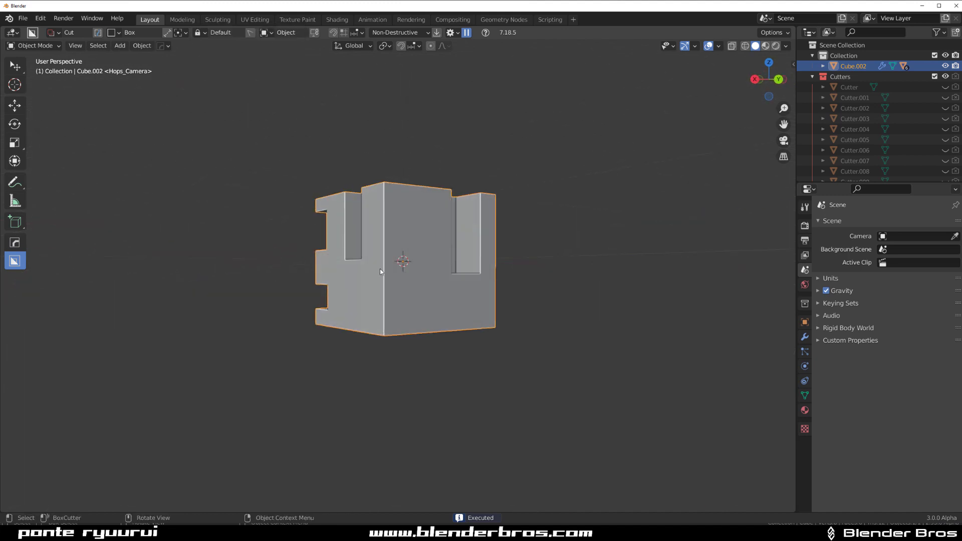
left_click_drag(377, 263, 405, 315)
middle_click_drag(405, 314, 588, 308)
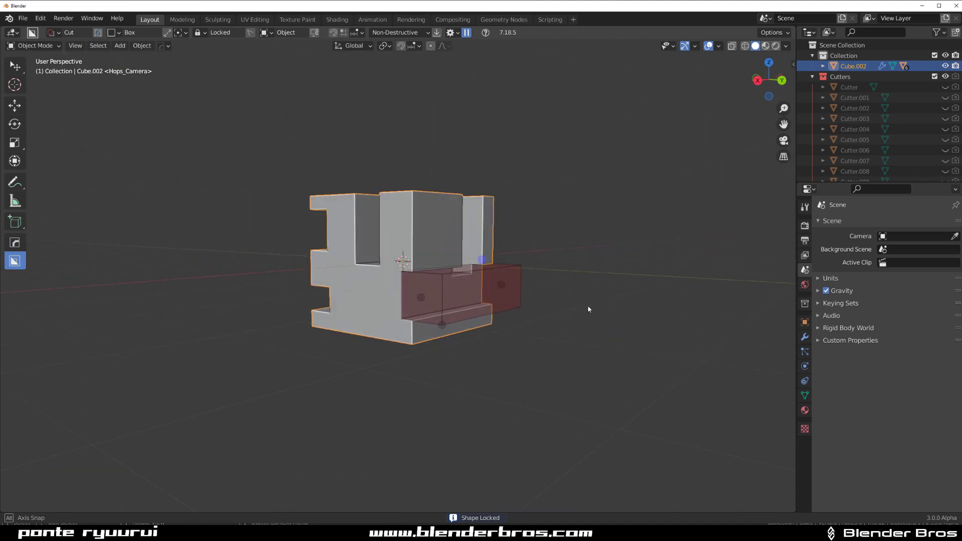
scroll(518, 334, "up", 2)
left_click(455, 253)
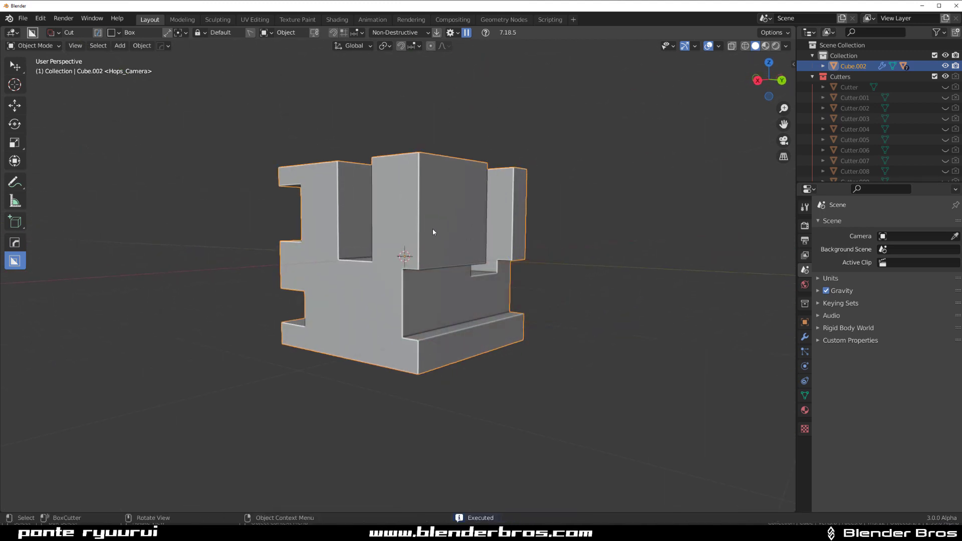
- Cut a second, narrower horizontal groove on the same side above the lower one
left_click_drag(417, 204, 447, 248)
mouse_move(486, 255)
middle_mouse_down()
mouse_move(395, 269)
mouse_move(399, 256)
mouse_move(231, 256)
middle_mouse_up()
left_click_drag(236, 241, 233, 217)
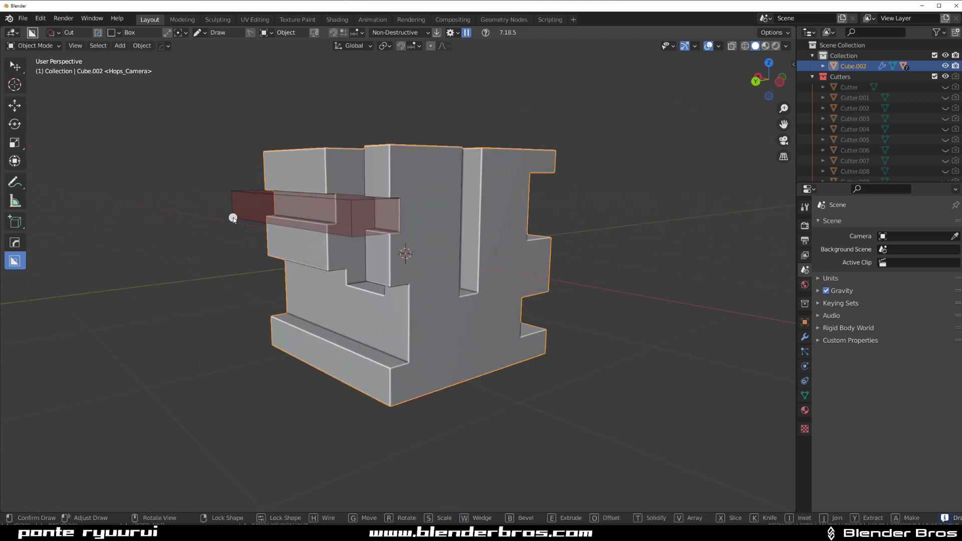
left_click(561, 137)
- Enable Release Lock, draw a box cutter over an edge of the cube's bottom face, and extrude it through the body
middle_click_drag(298, 157, 290, 114)
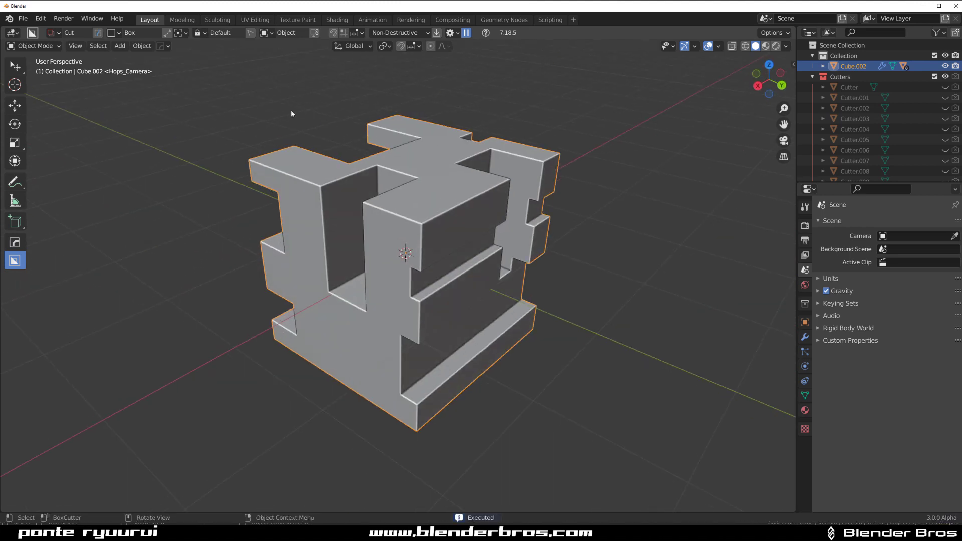
left_click(252, 32)
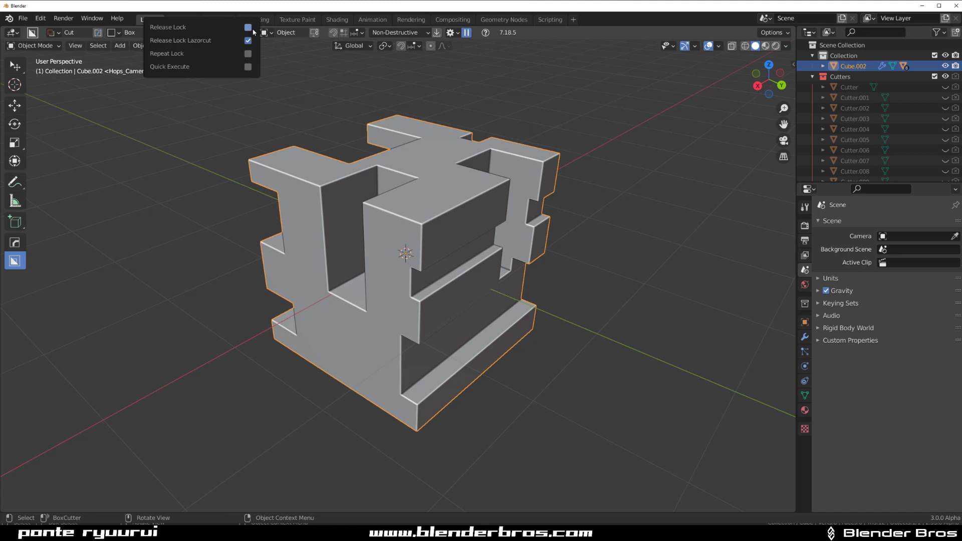
middle_click_drag(391, 215, 396, 210)
left_click_drag(335, 195, 373, 262)
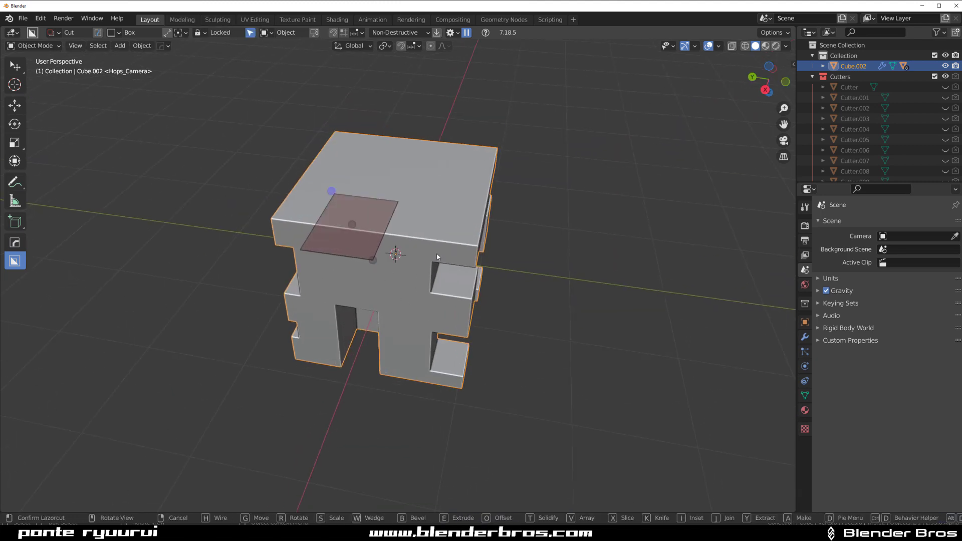
middle_click_drag(470, 335, 467, 313)
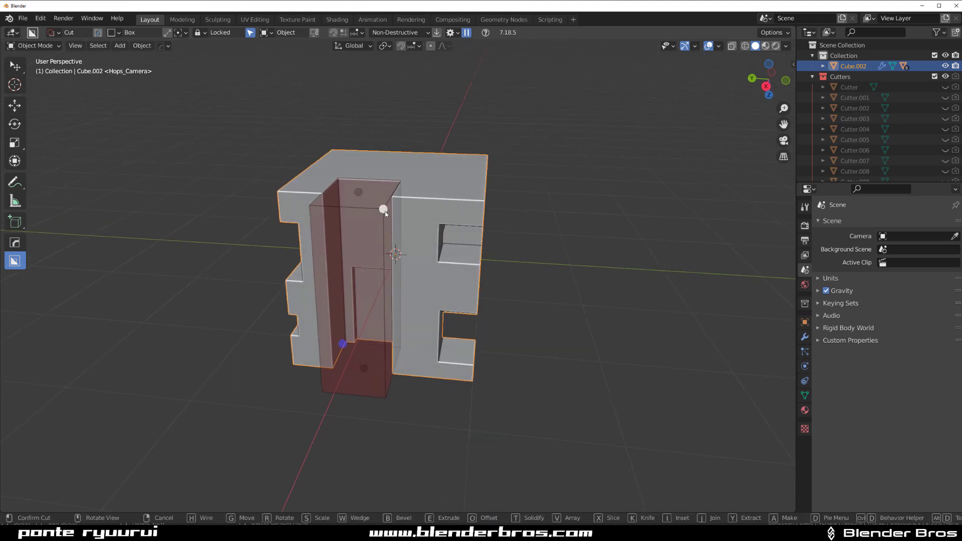
middle_click_drag(385, 211, 339, 209)
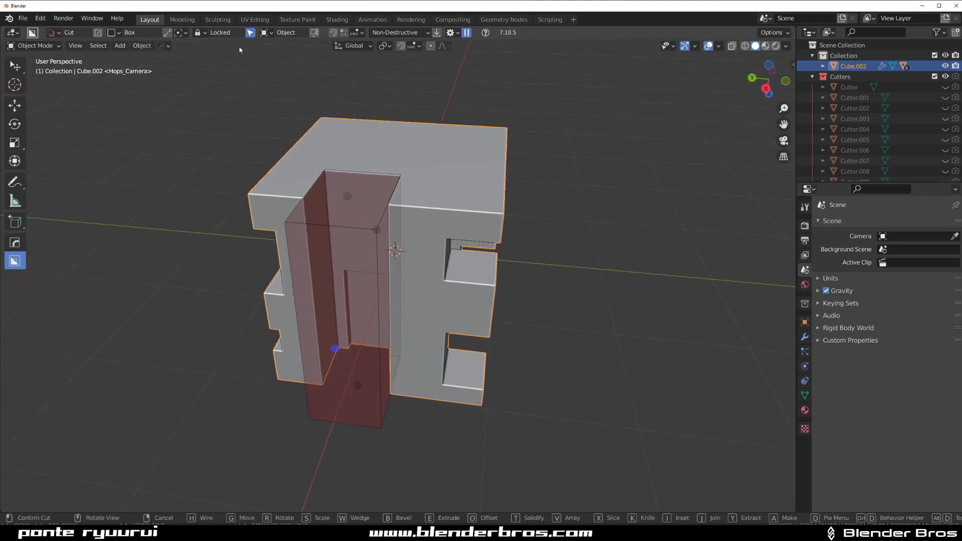
- Turn off Release Lock and apply the locked box cut through the edge of the bottom face
left_click(250, 33)
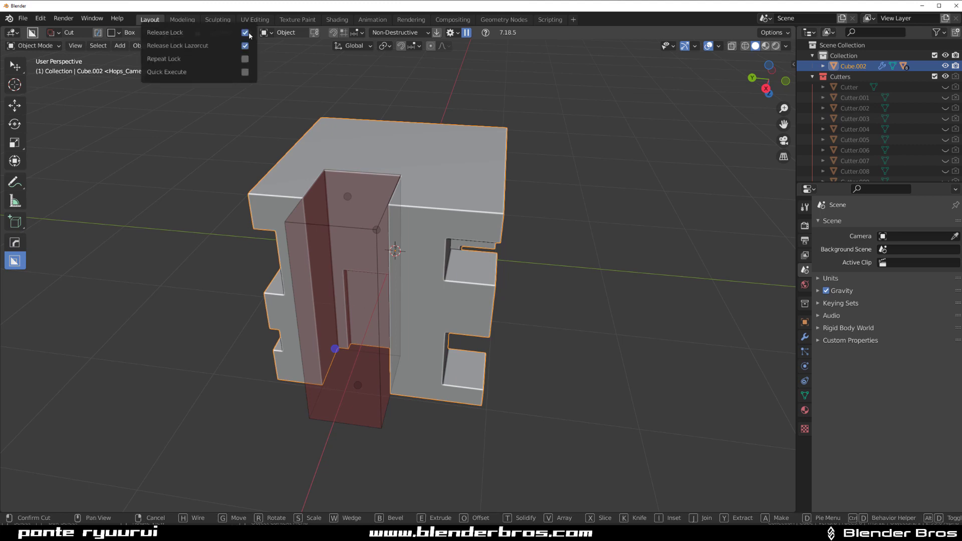
left_click(245, 33)
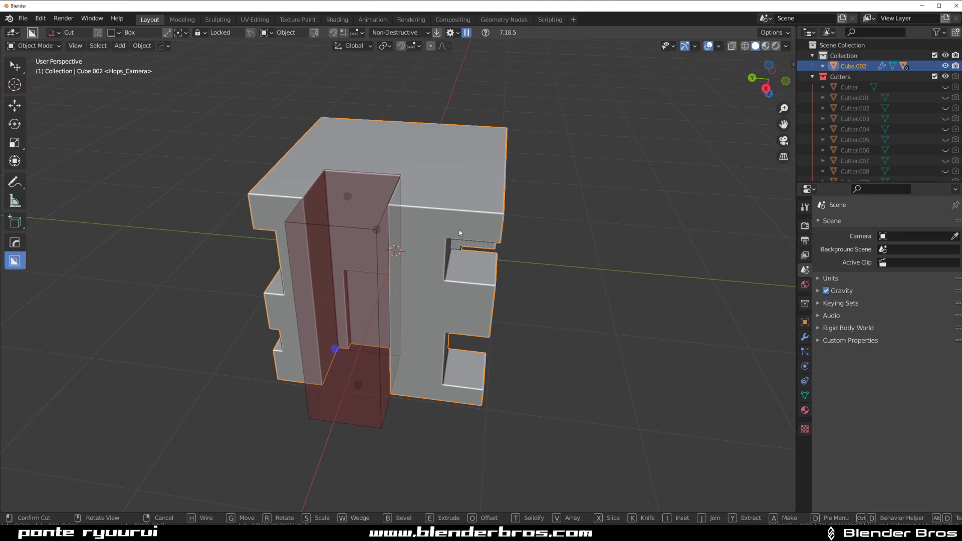
middle_click_drag(460, 231, 382, 221)
left_click(408, 197)
scroll(432, 204, "down", 1)
scroll(382, 221, "up", 2)
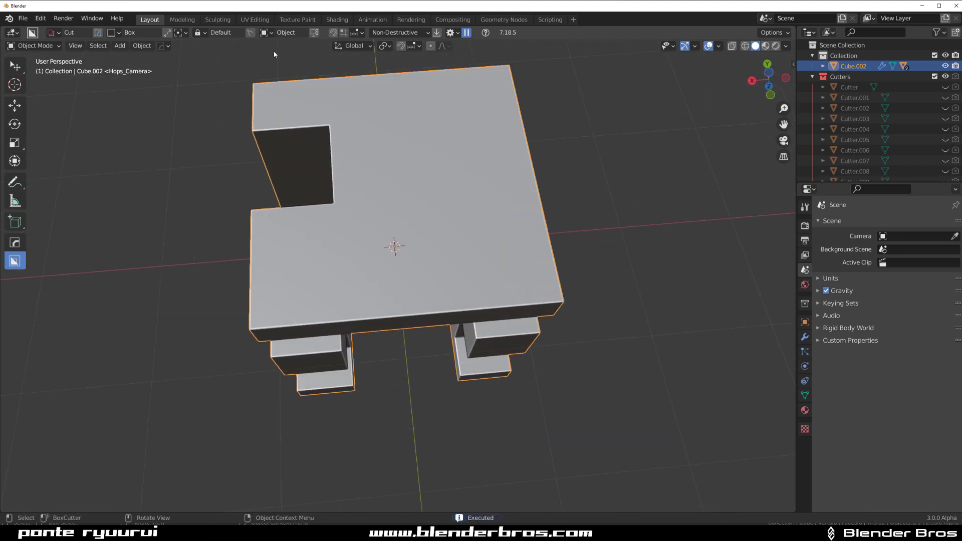
- Cut a small rectangular pocket into the cube's bottom face beside the large notch
left_click(256, 34)
mouse_move(401, 125)
left_mouse_down()
mouse_move(417, 155)
mouse_move(434, 161)
left_mouse_up()
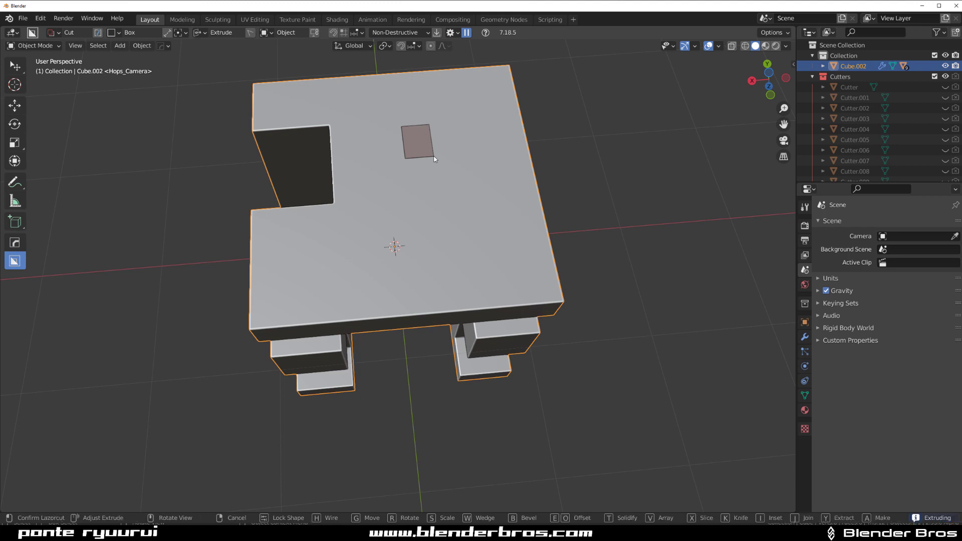
left_click(441, 193)
left_click(492, 190)
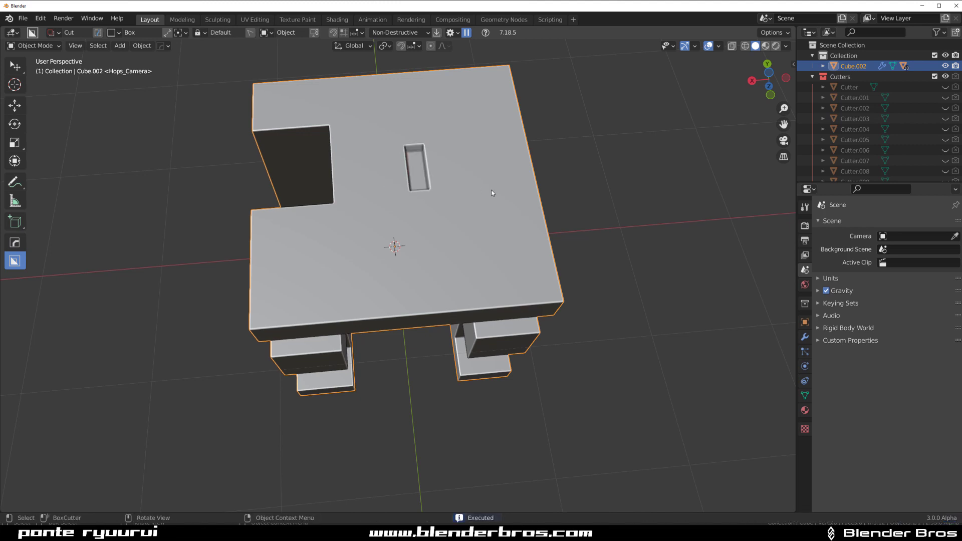
- Repeat the last pocket cutter at four more spots on the cube's bottom face
middle_click_drag(492, 190, 448, 222)
scroll(446, 224, "up", 2)
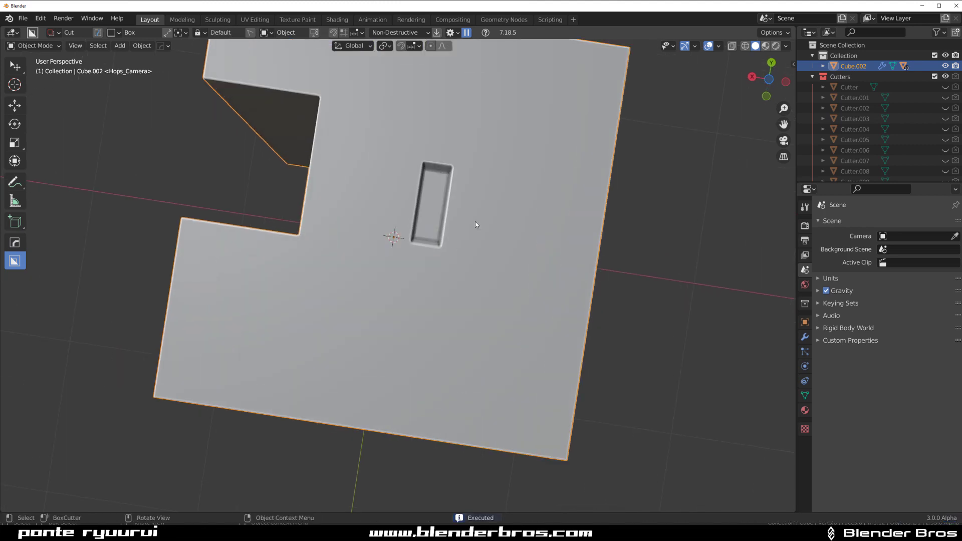
double_click(512, 203)
double_click(503, 146)
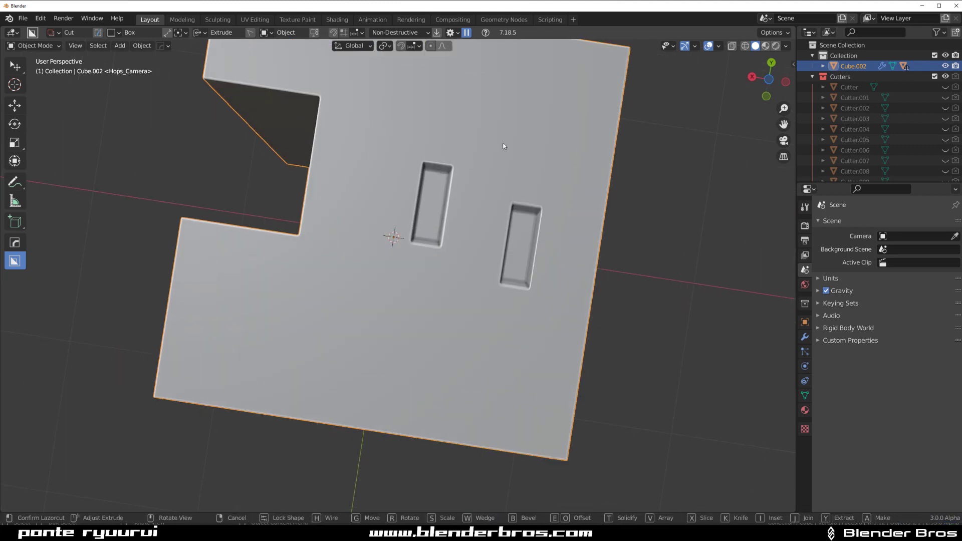
double_click(395, 283)
double_click(329, 279)
scroll(353, 234, "down", 2)
middle_click_drag(353, 234, 351, 170)
- Enable Repeat Lock, repeat the pocket cutter as a locked shape on the bottom face, and cancel that repeat
left_click(250, 32)
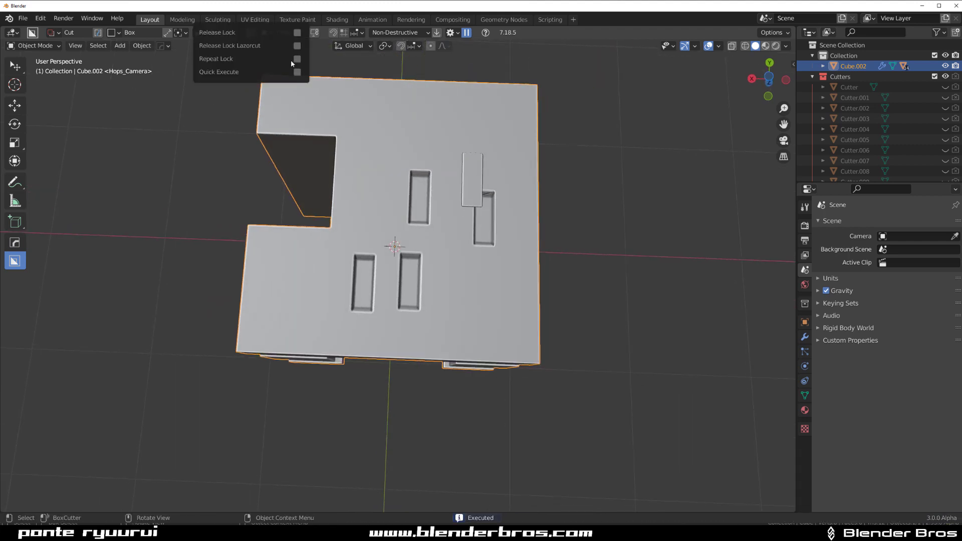
left_click(252, 32, "shift")
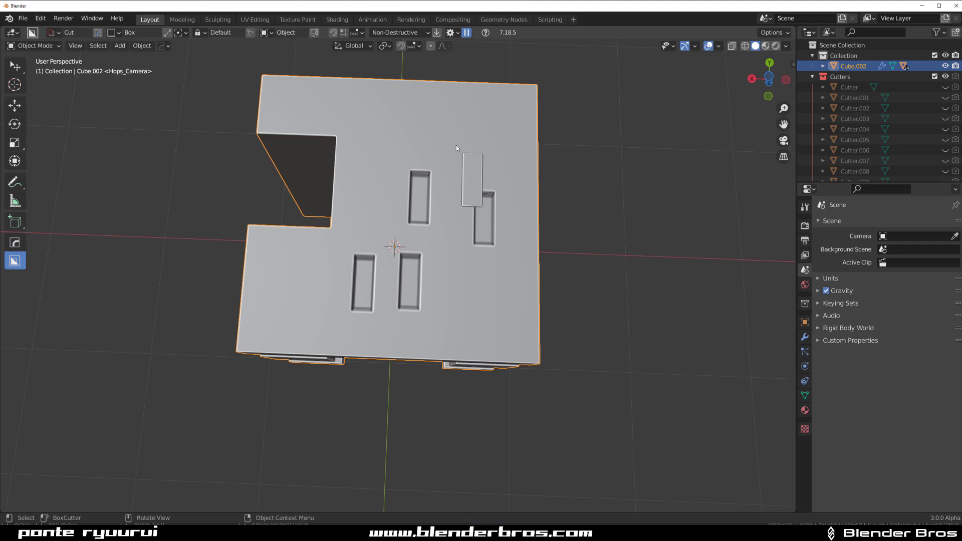
middle_click_drag(456, 146, 362, 130)
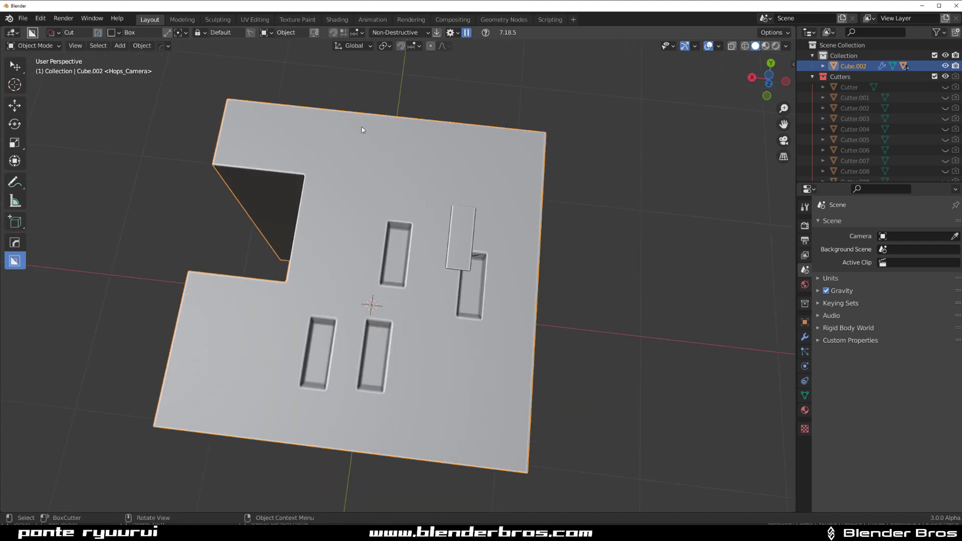
key("ctrl")
left_click(379, 170, "ctrl")
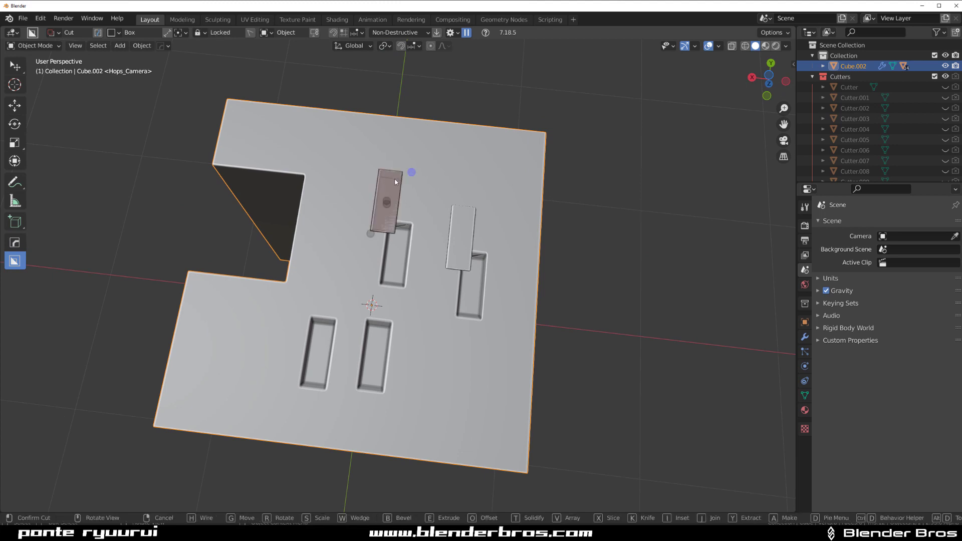
middle_click_drag(430, 224, 383, 175)
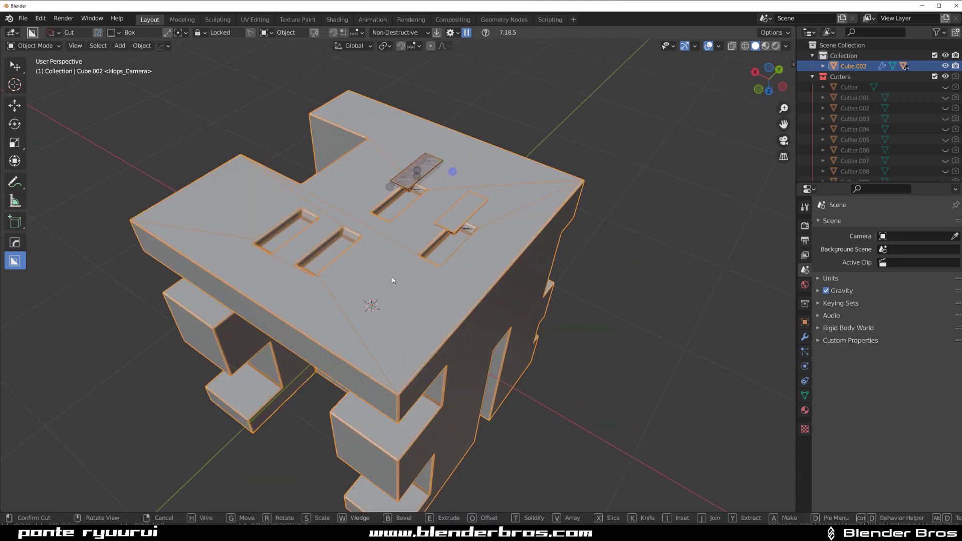
key("Escape")
- Cut a narrow slot across the edge of the bottom face and repeat it as a locked cutter beside the first
mouse_move(381, 302)
left_mouse_down()
mouse_move(330, 359)
mouse_move(401, 351)
left_mouse_up()
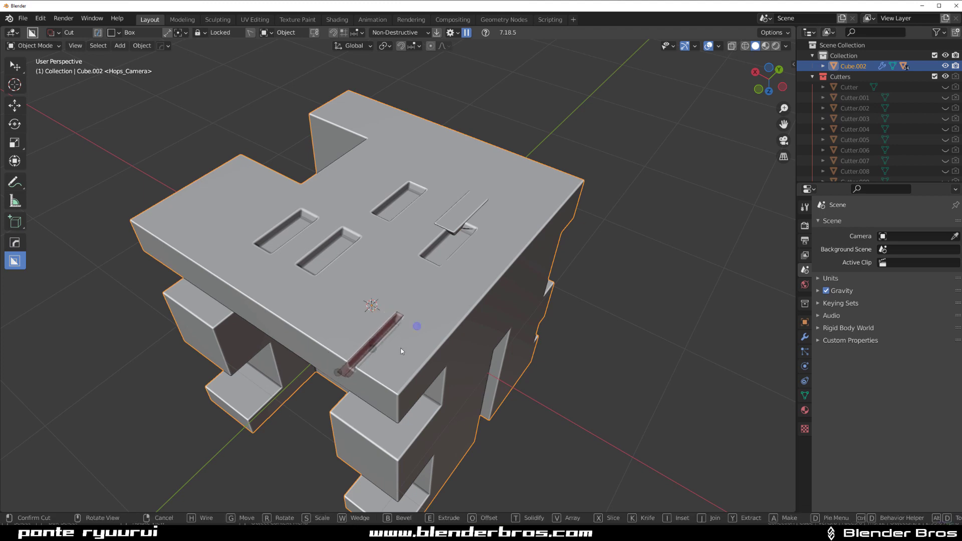
left_click(377, 320)
key("shift+r")
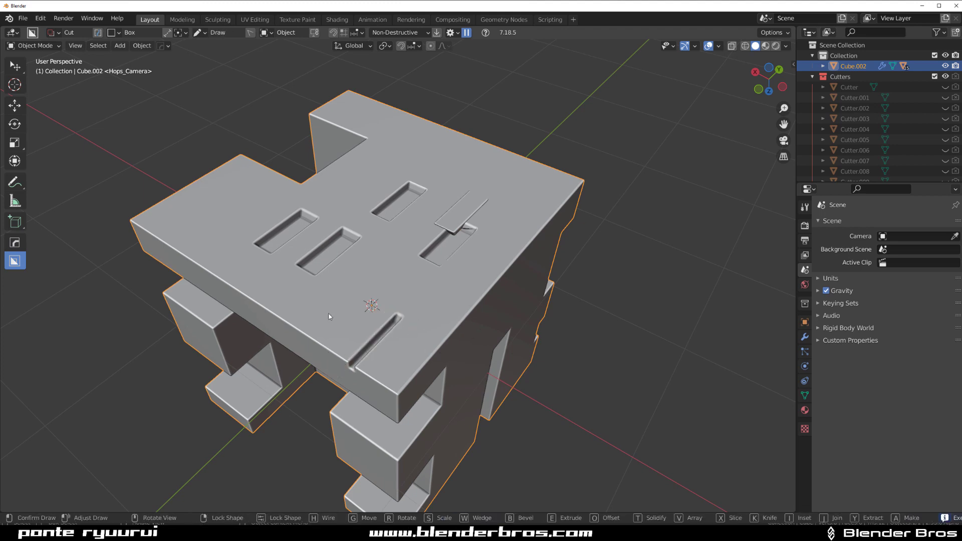
middle_click_drag(366, 315, 444, 303)
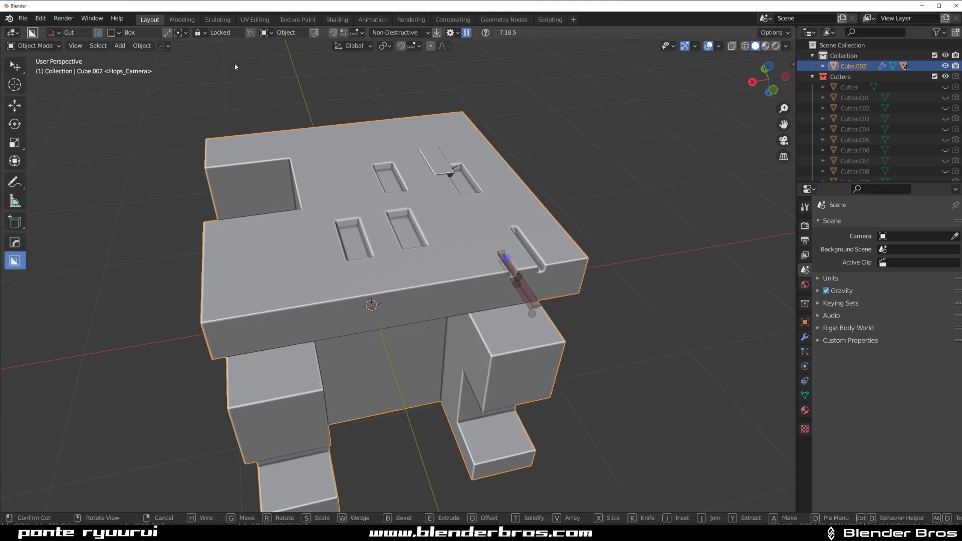
- Turn off Repeat Lock and apply the locked slot cutter at the edge of the bottom face
left_click(250, 33)
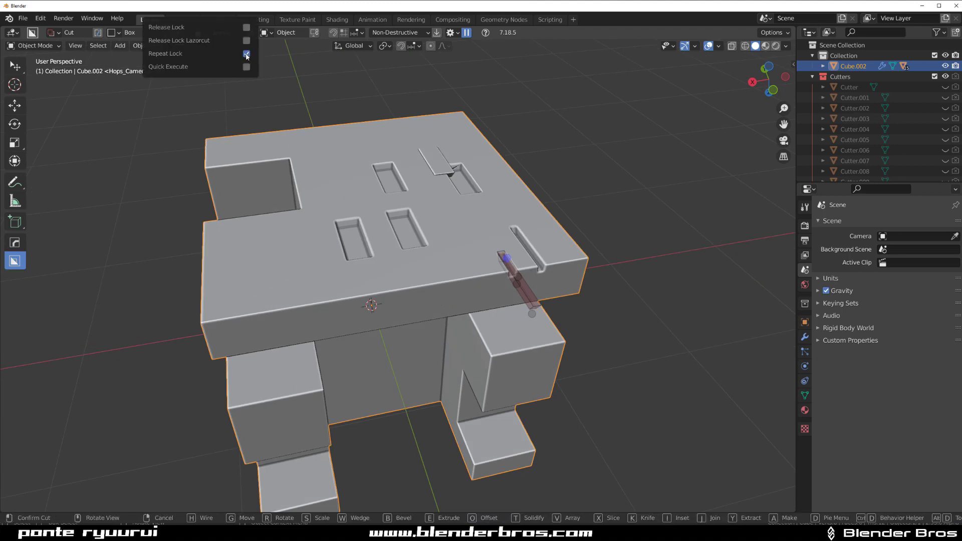
scroll(355, 239, "down", 4)
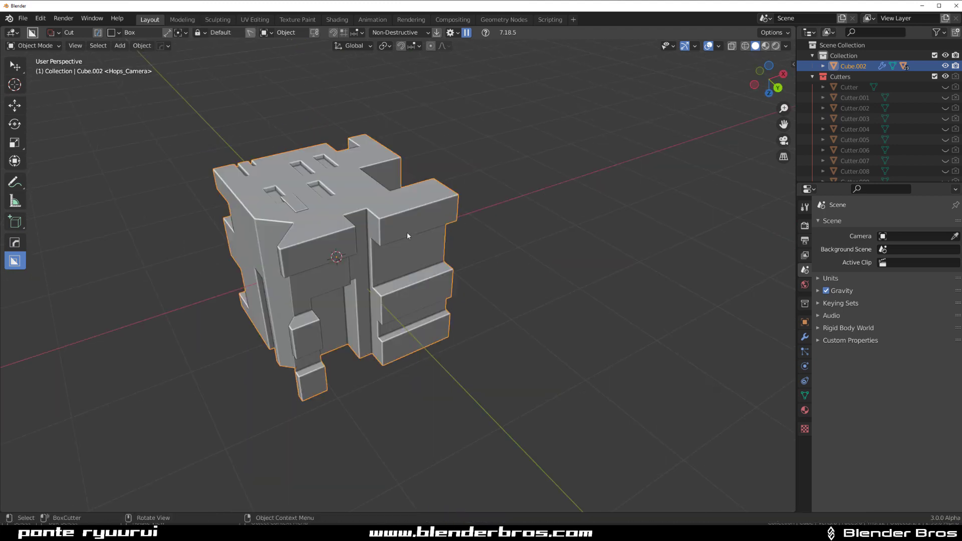
- Enable Quick Execute and cut box notches through the body along three different edges of the bottom face
mouse_move(385, 220)
middle_mouse_down()
mouse_move(388, 239)
mouse_move(432, 221)
middle_mouse_up()
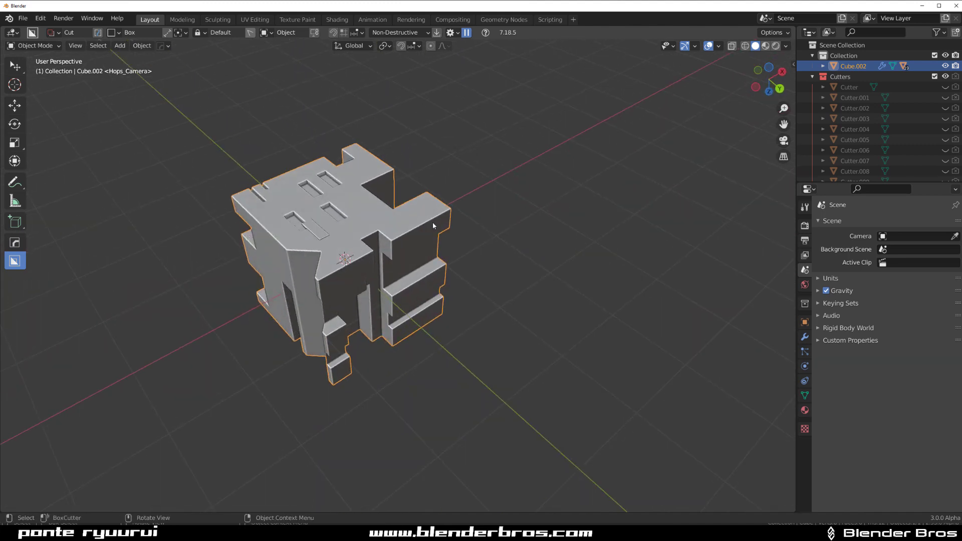
mouse_move(432, 222)
left_mouse_down()
mouse_move(443, 267)
mouse_move(456, 273)
left_mouse_up()
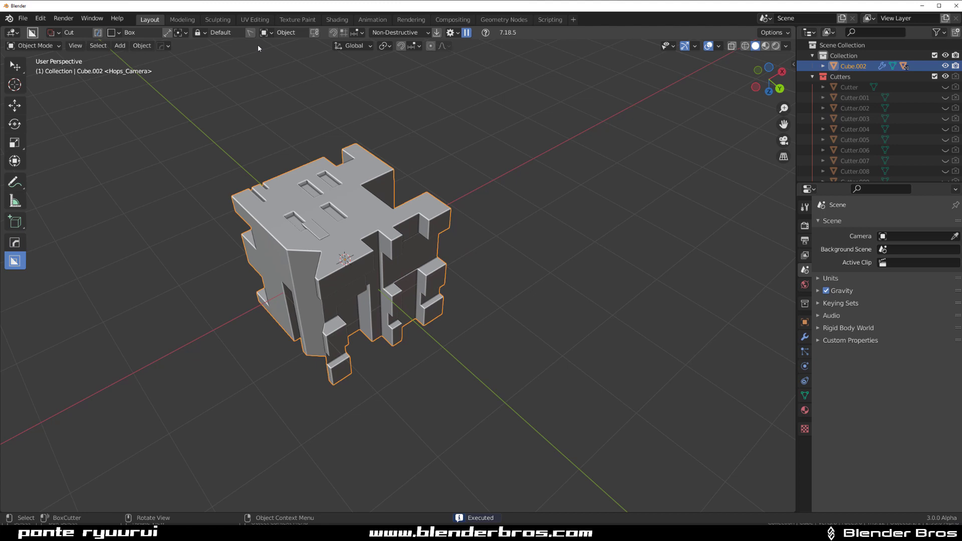
left_click(248, 33)
middle_click_drag(558, 189, 342, 217)
left_click_drag(406, 216, 410, 260)
middle_click_drag(423, 241, 378, 251)
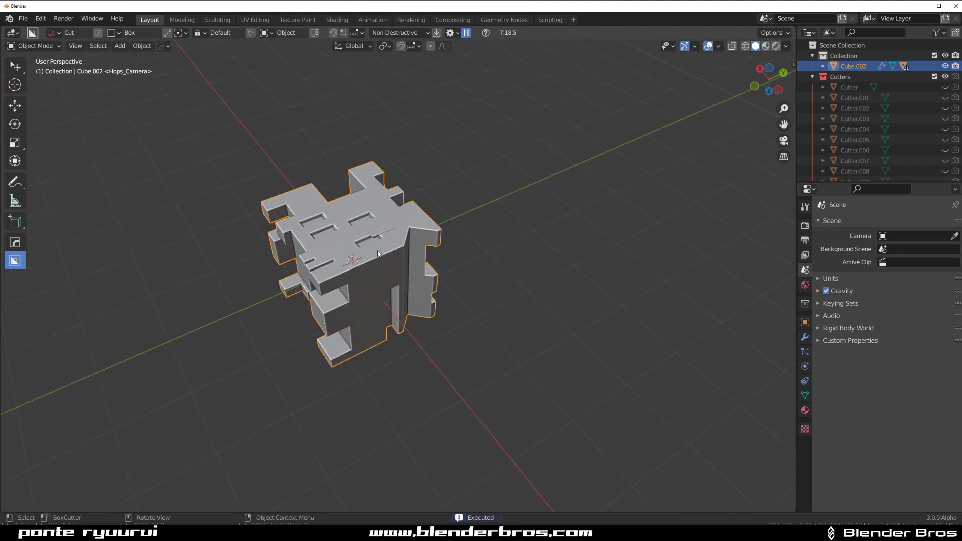
left_click_drag(377, 251, 378, 291)
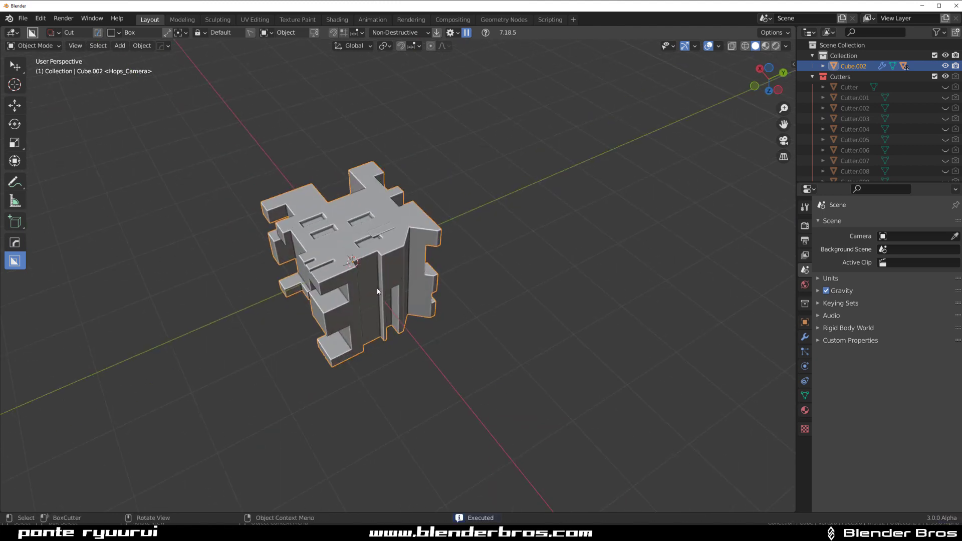
- Keep Quick Execute on and cut further box notches through the body at other edges of the bottom face
left_click(250, 30)
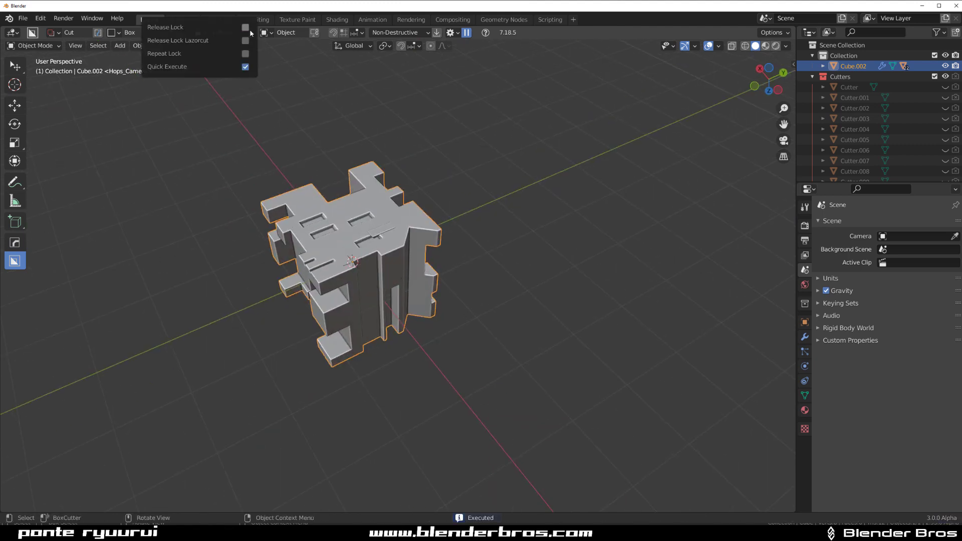
left_click(253, 33)
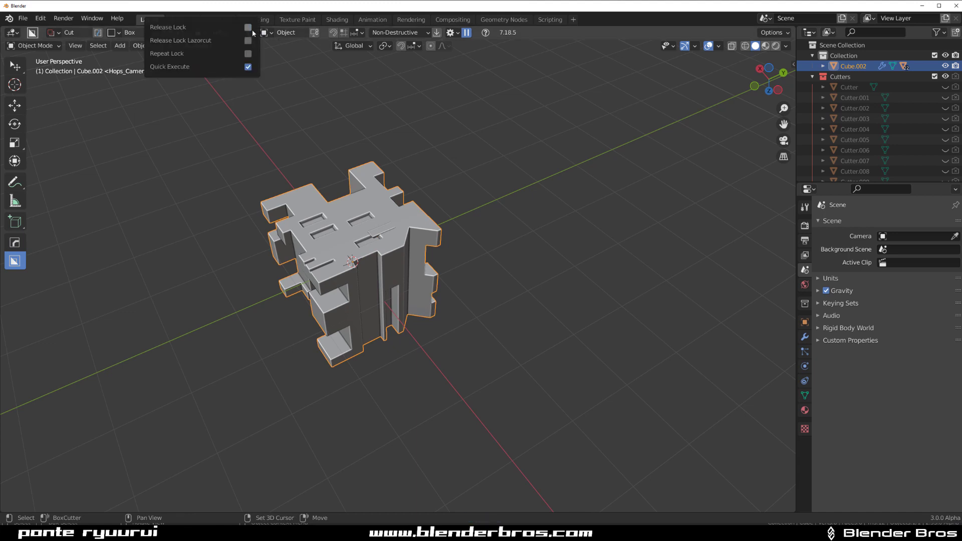
middle_click_drag(424, 243, 372, 247)
mouse_move(433, 196)
left_mouse_down()
mouse_move(455, 220)
mouse_move(369, 239)
mouse_move(381, 274)
left_mouse_up()
middle_click_drag(557, 217, 424, 236)
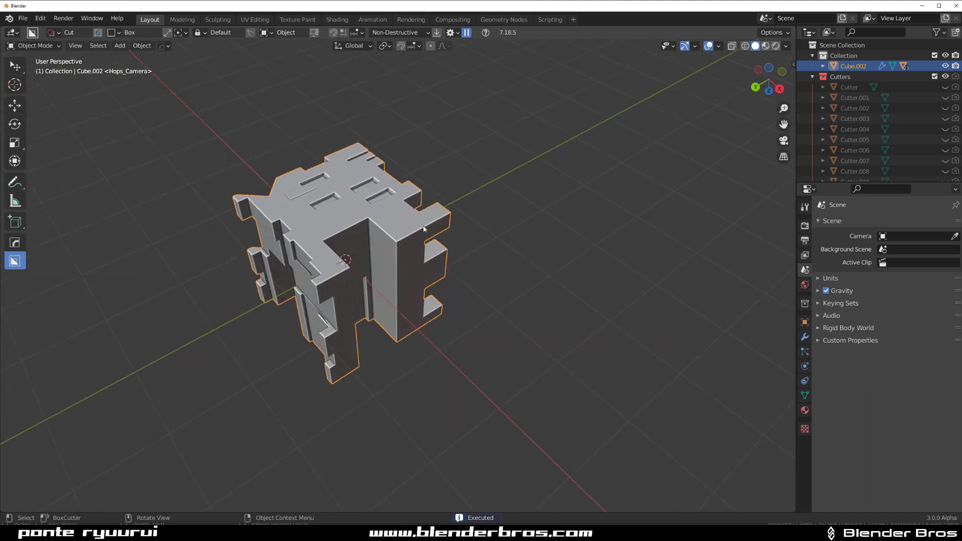
mouse_move(424, 236)
left_mouse_down()
mouse_move(399, 336)
mouse_move(335, 321)
mouse_move(357, 302)
left_mouse_up()
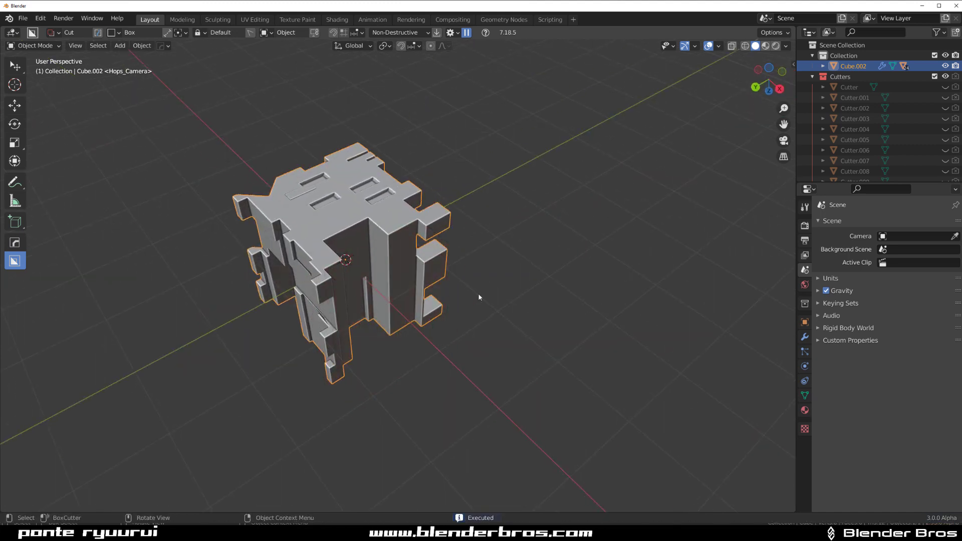
middle_click_drag(357, 302, 645, 219)
scroll(473, 232, "up", 2)
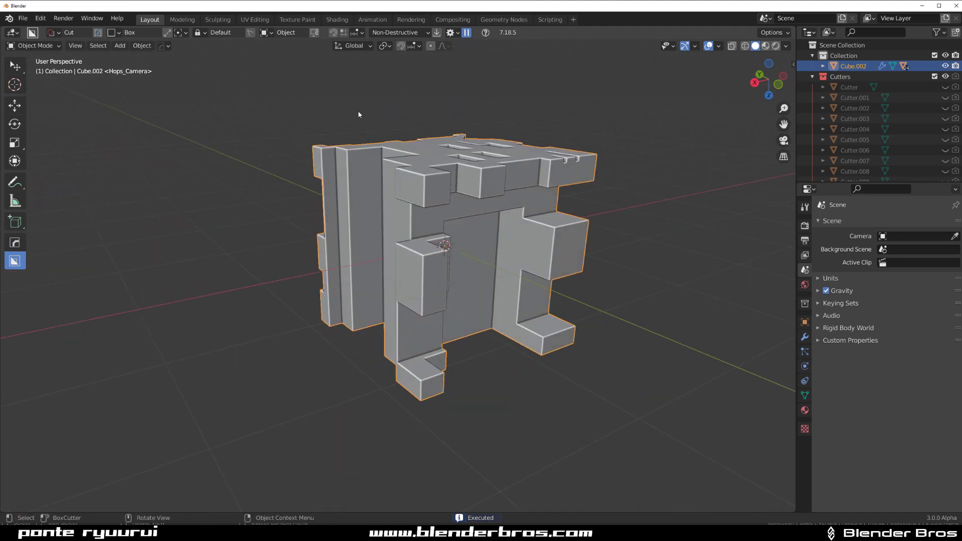
mouse_move(419, 138)
middle_mouse_down("shift")
mouse_move(379, 147)
mouse_move(410, 135)
middle_mouse_up("shift")
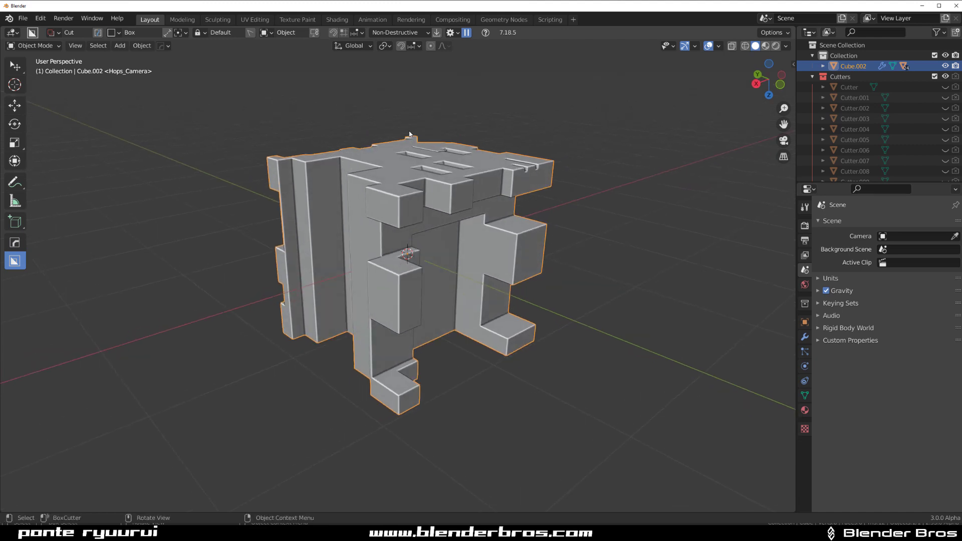